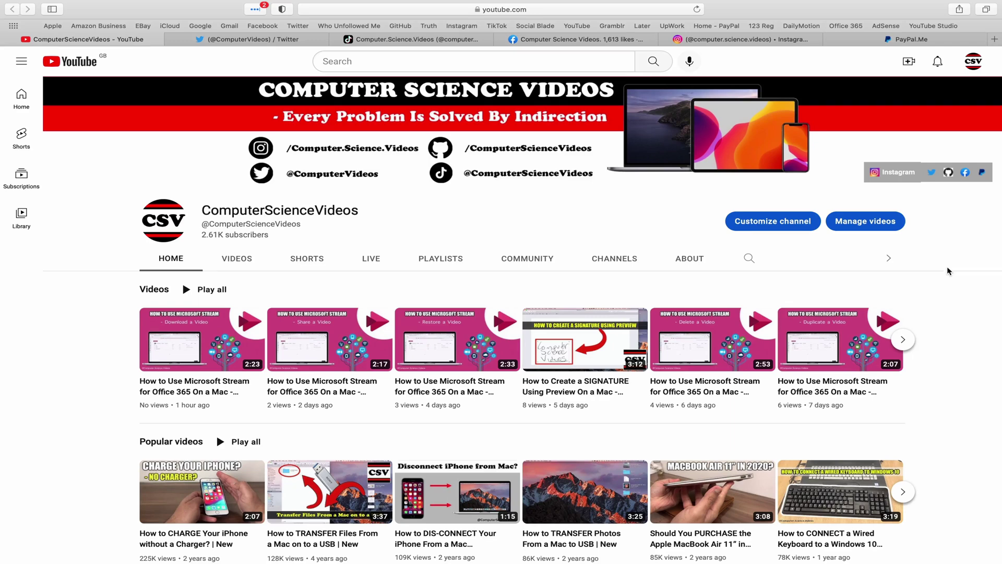
Step: Cycle through the channel's Twitter, TikTok, Facebook, Instagram and PayPal.Me tabs in Safari
left_click(252, 40)
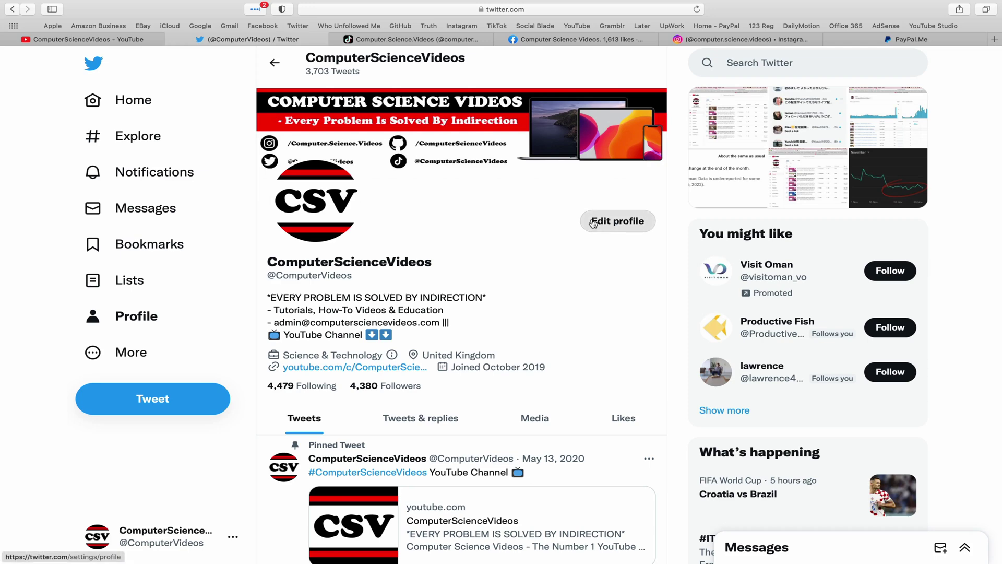
left_click(437, 42)
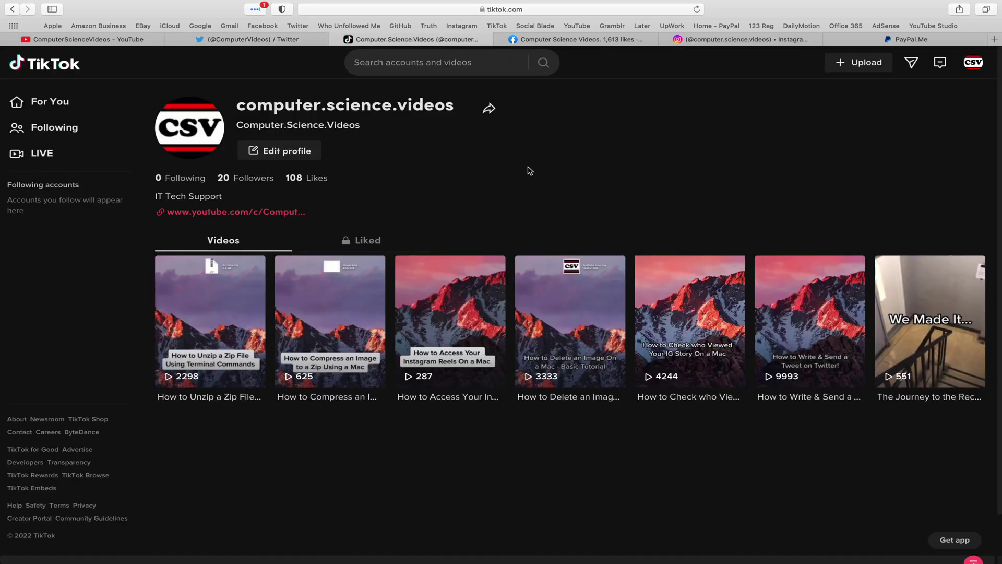
left_click(579, 42)
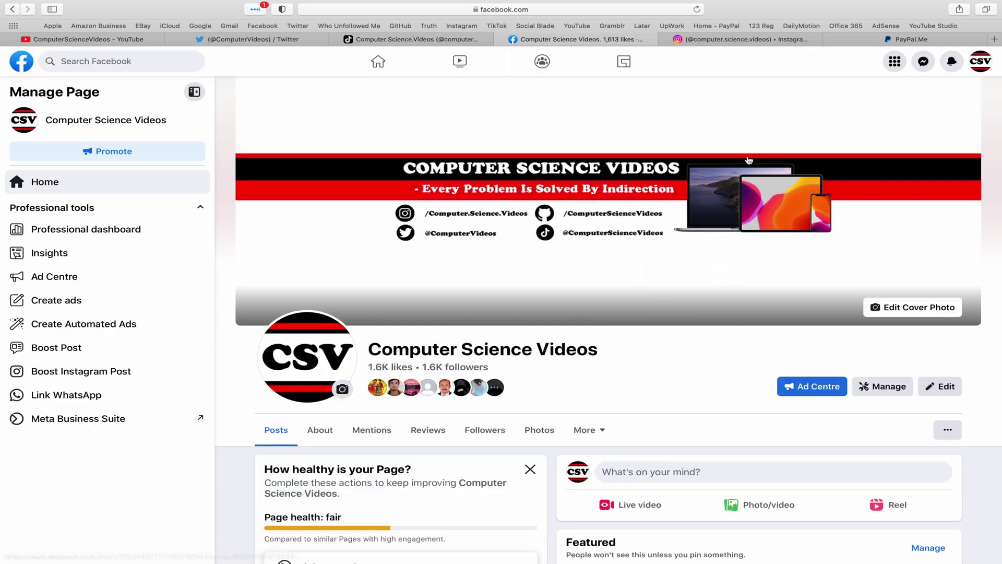
left_click(758, 42)
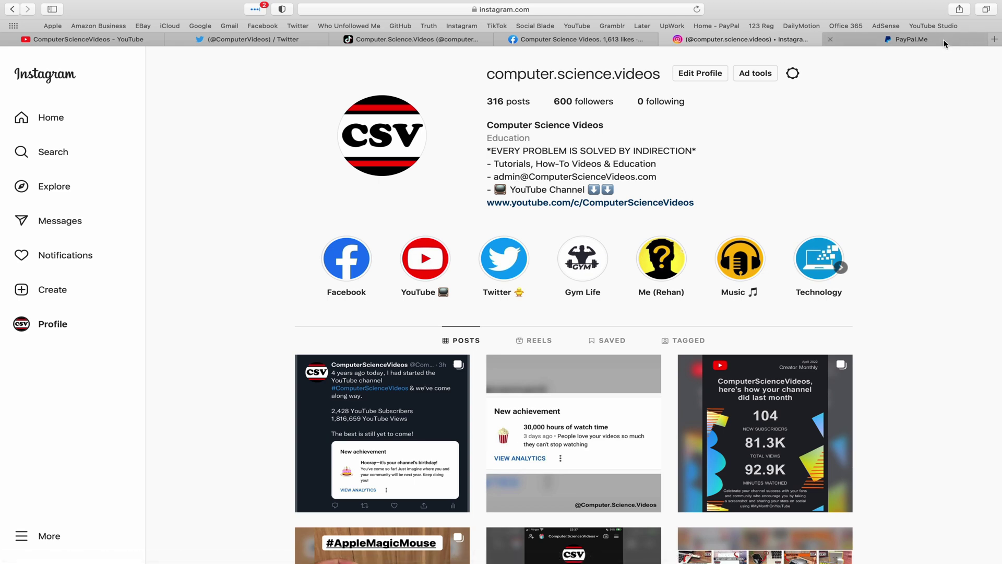
left_click(908, 40)
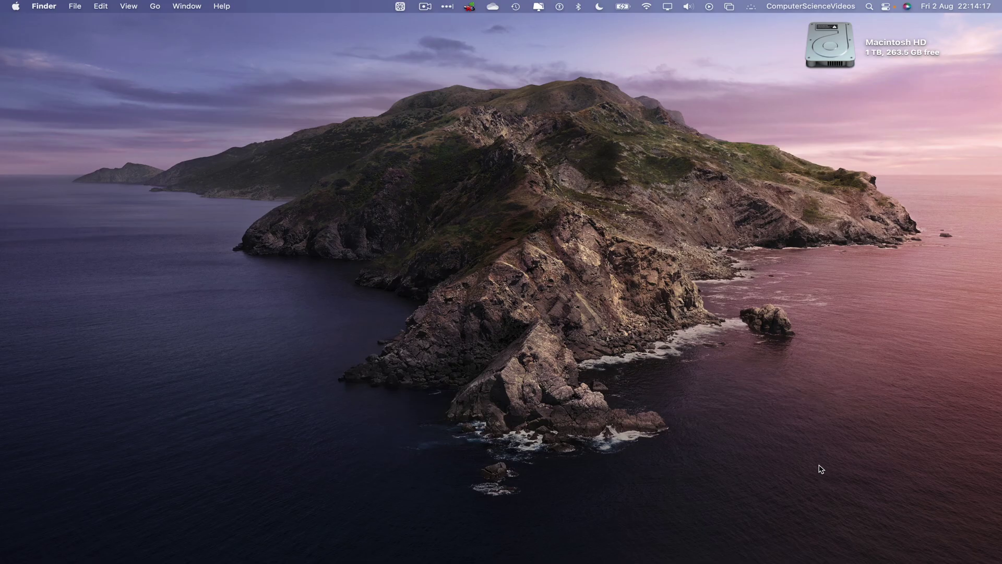
mouse_move(52, 558)
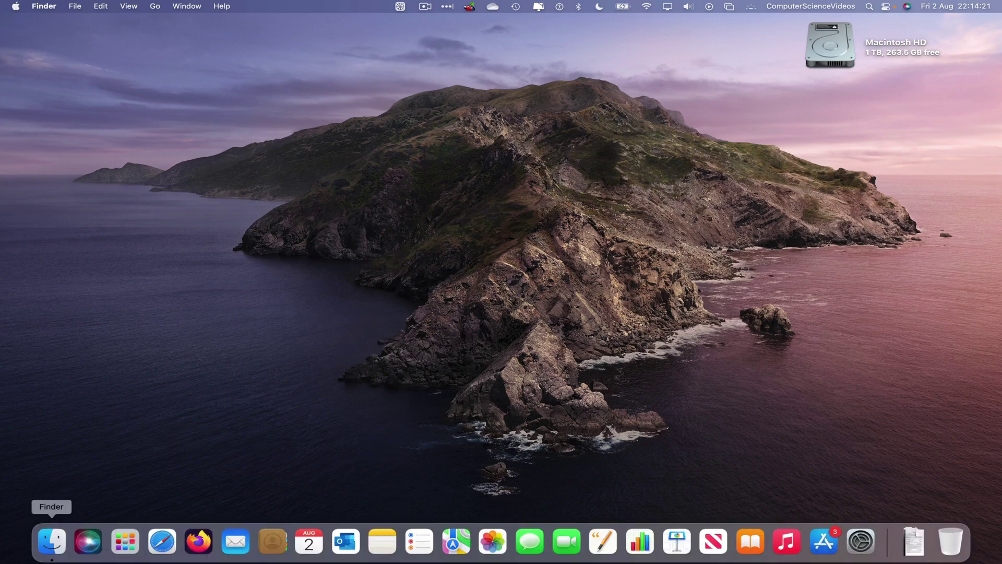
left_click(51, 540)
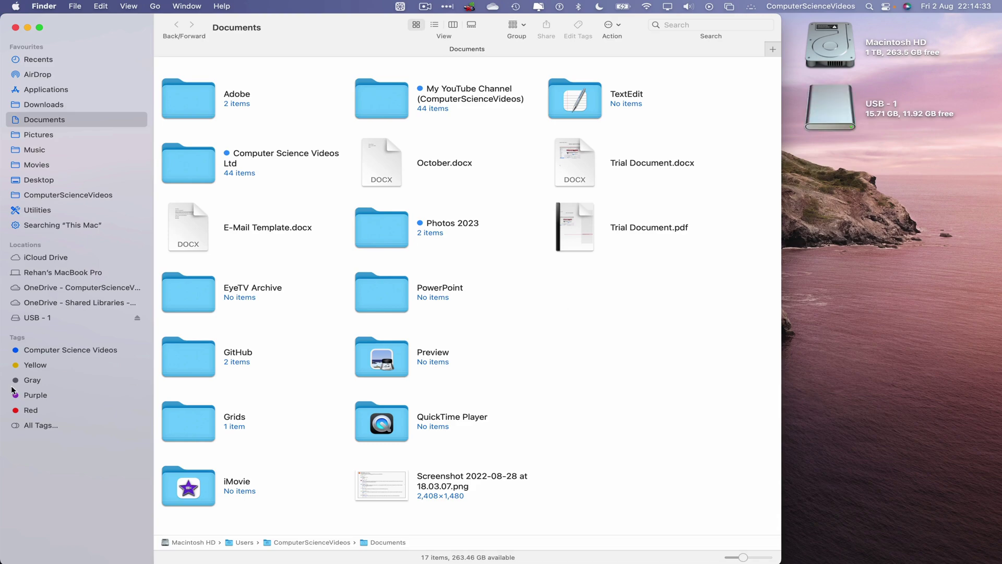
left_click(38, 318)
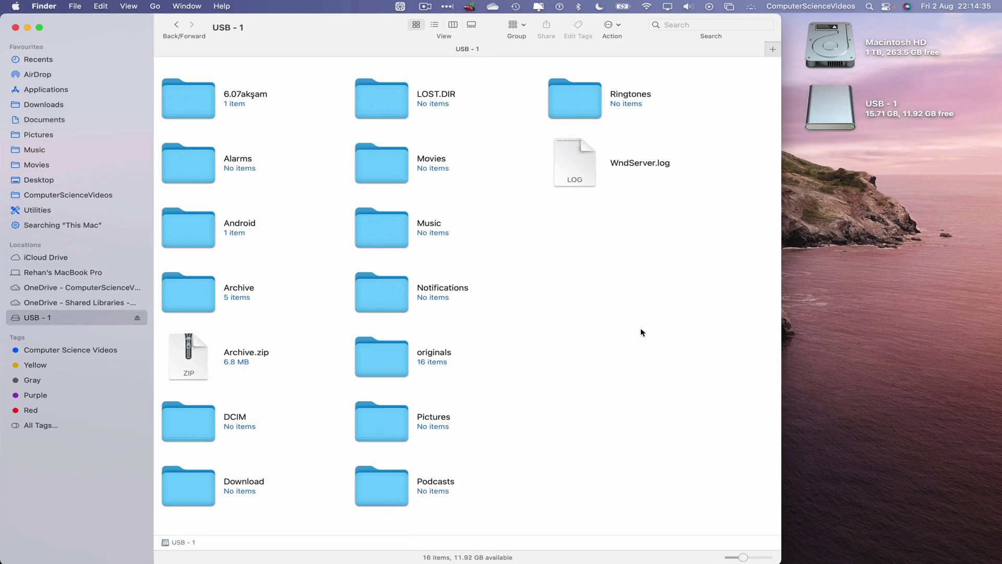
left_click(16, 26)
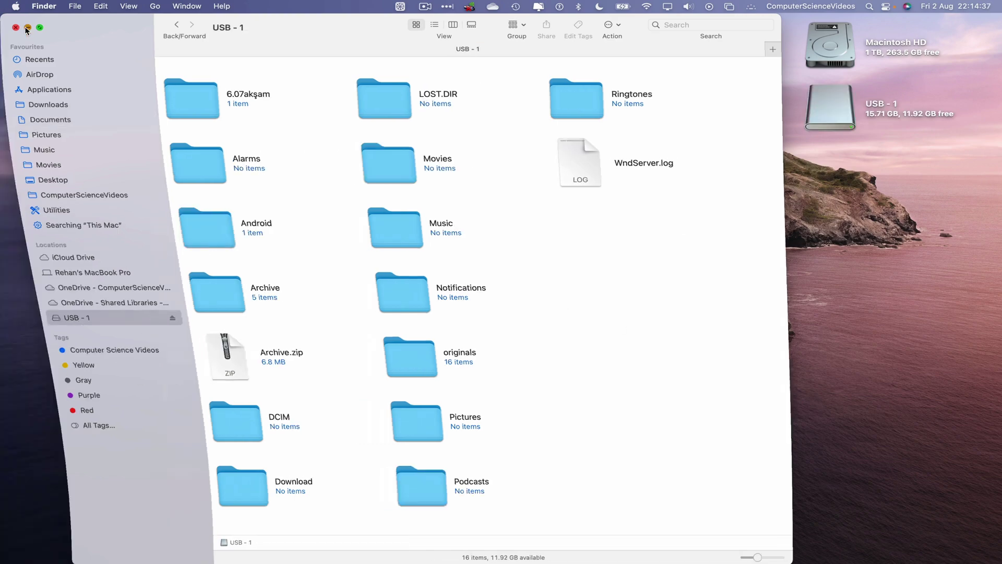
left_click(45, 5)
mouse_move(74, 6)
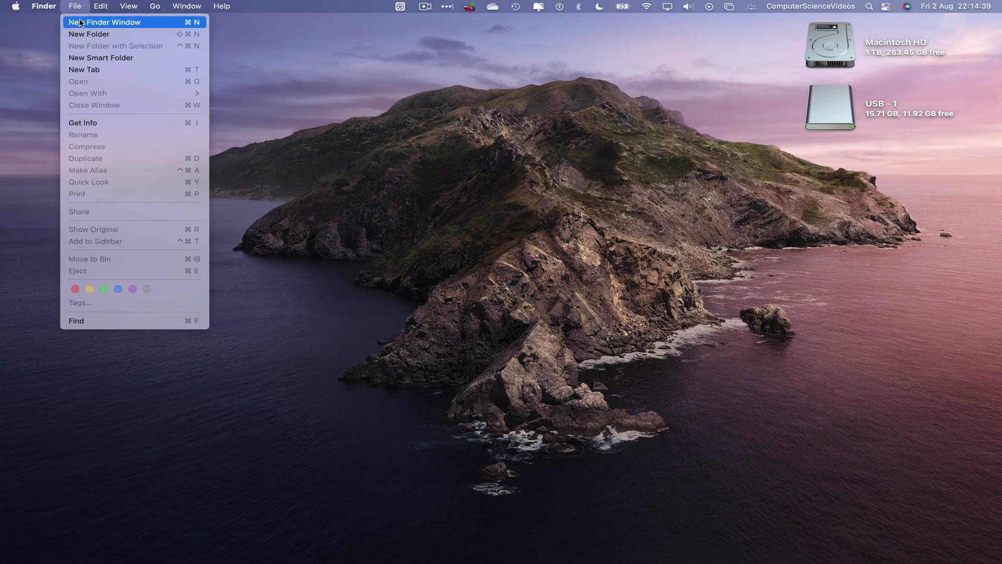
Step: Open a new Finder window and navigate Music > iTunes > iTunes Media > Music > Unknown Artist > Unknown Album
left_click(81, 24)
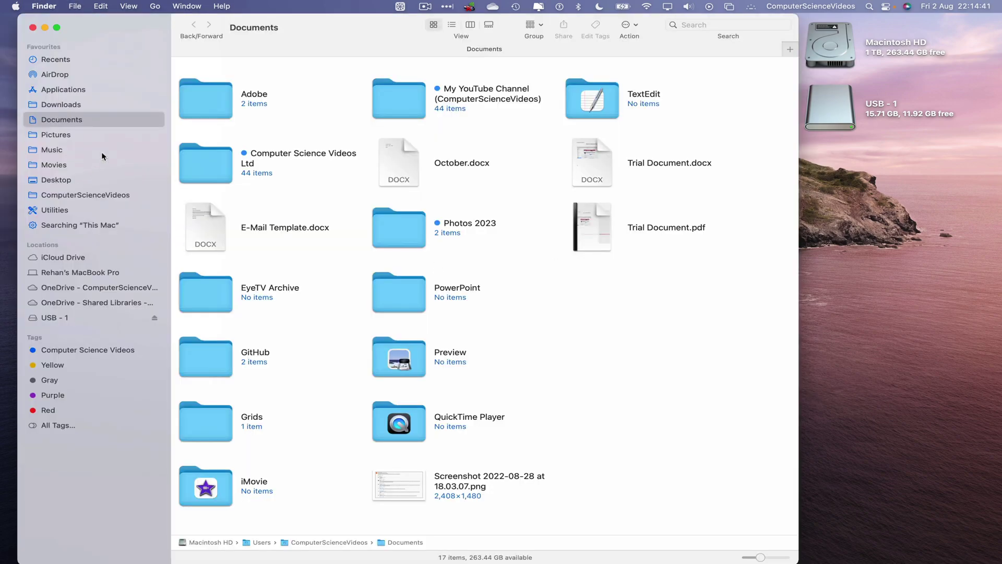
left_click(52, 149)
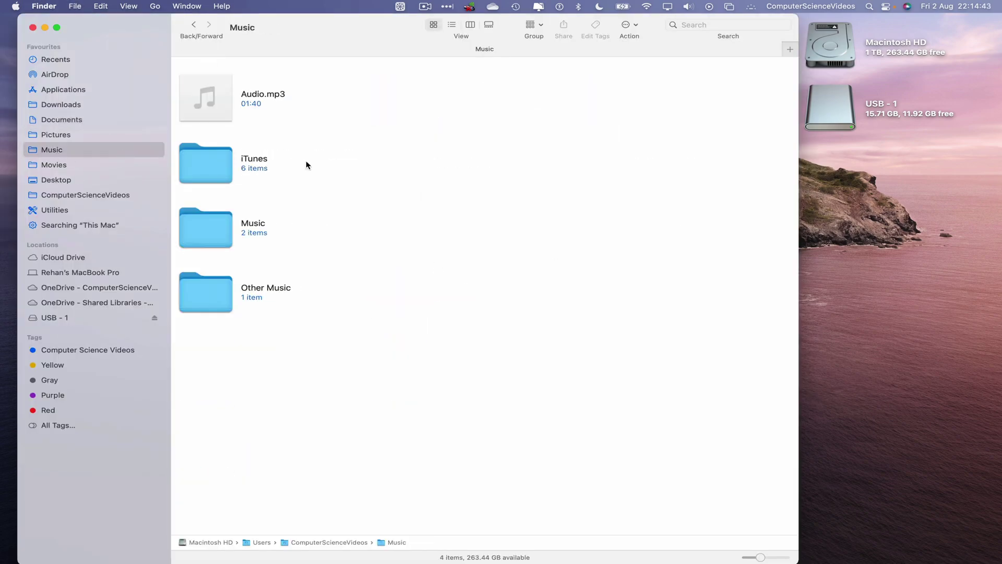
double_click(216, 153)
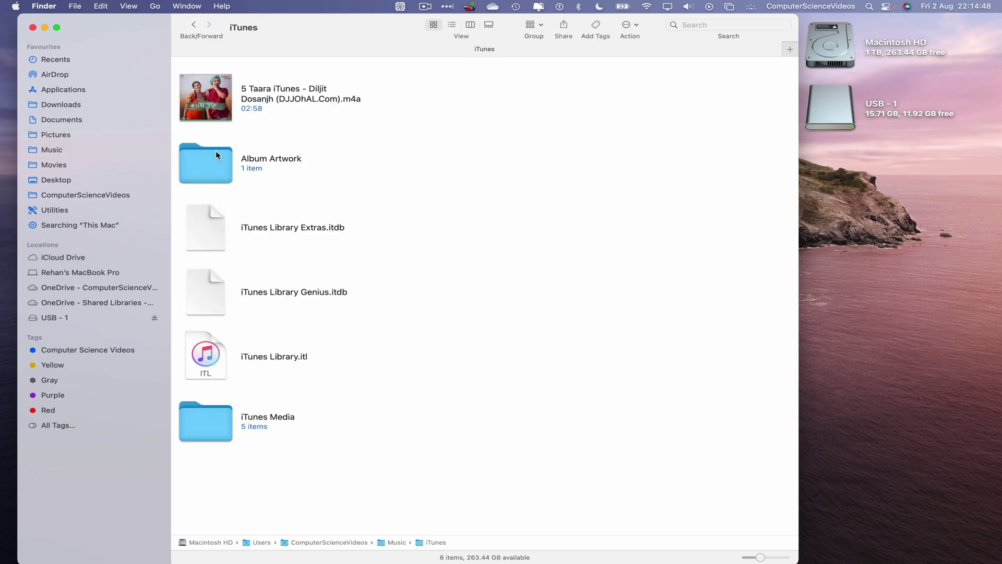
left_click(220, 429)
double_click(220, 430)
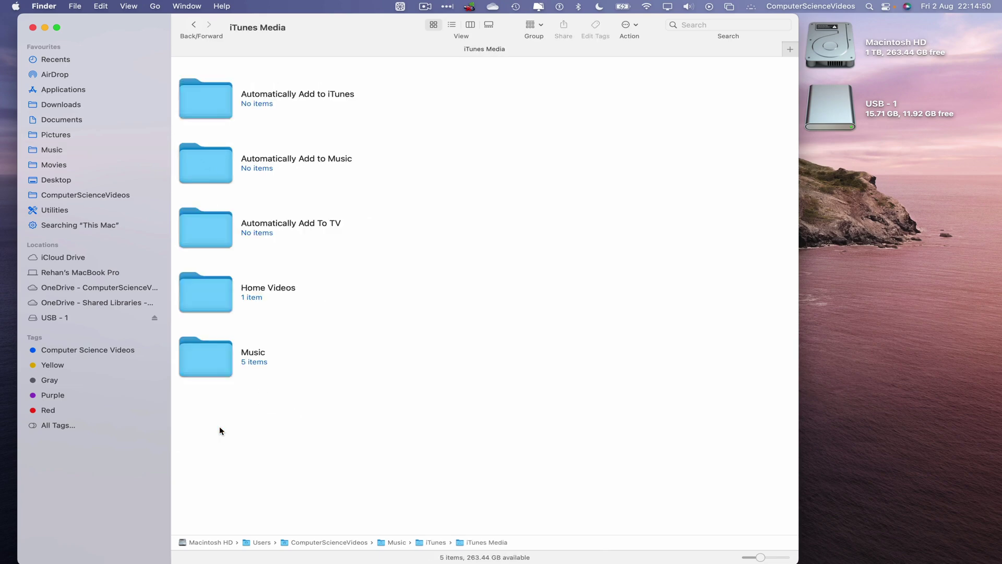
double_click(208, 368)
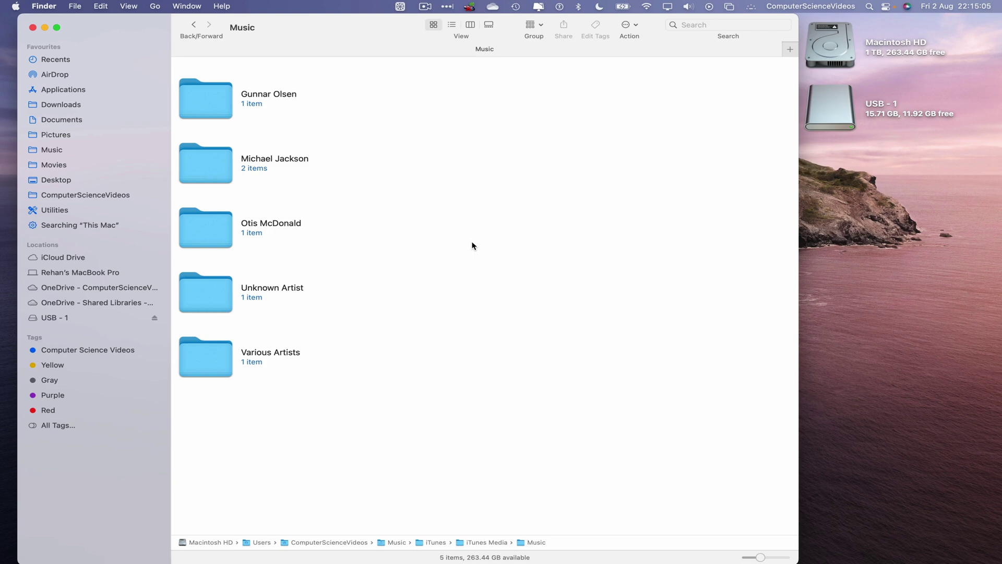
double_click(199, 288)
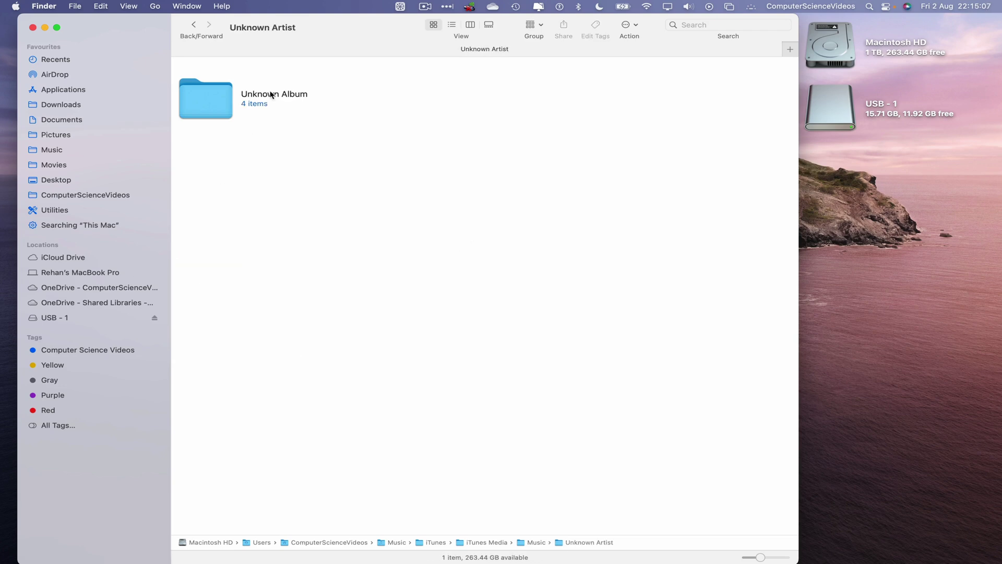
left_click(217, 103)
double_click(216, 103)
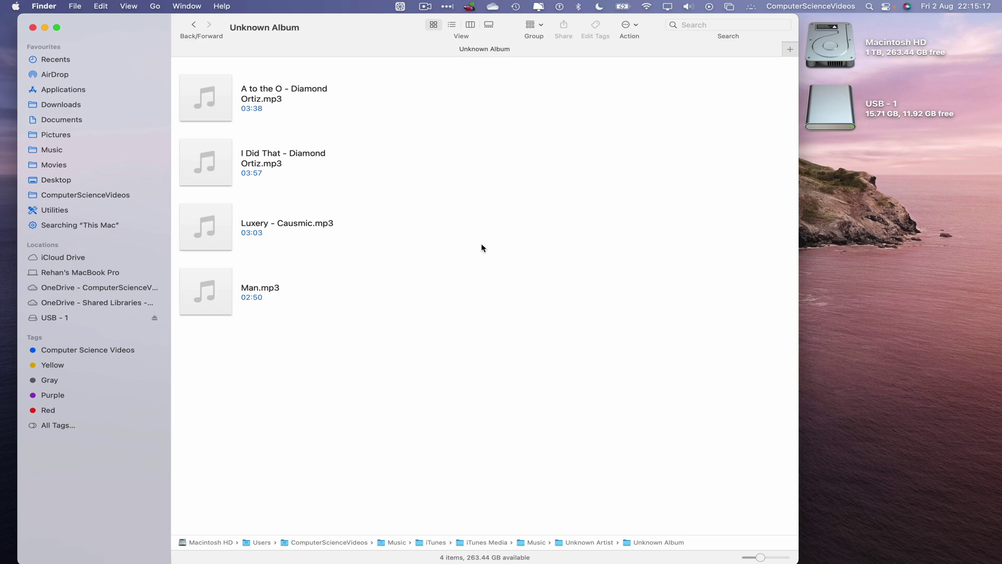
Step: Go back to Unknown Artist and copy the Unknown Album folder
left_click(193, 24)
right_click(214, 100)
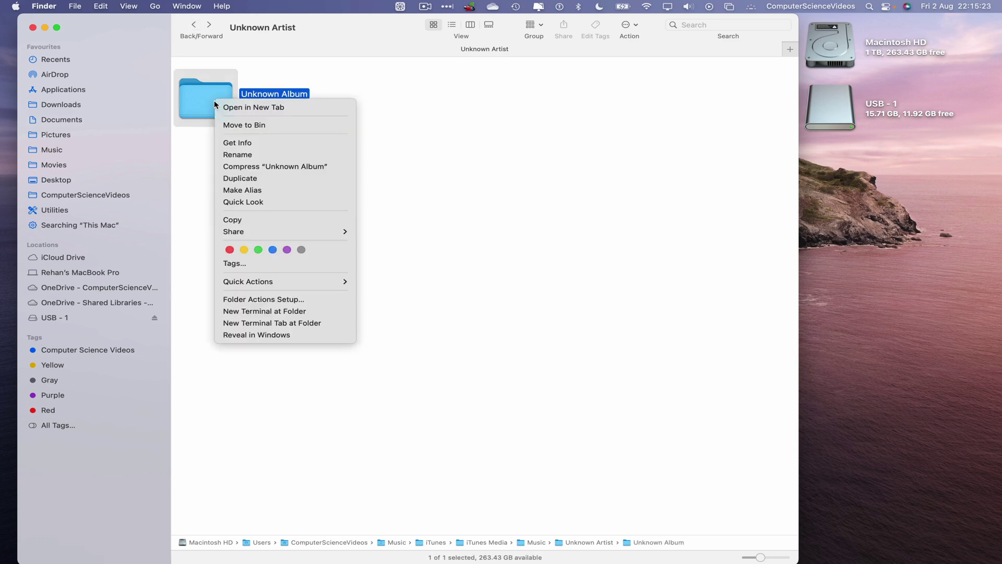
left_click(249, 219)
left_click(481, 147)
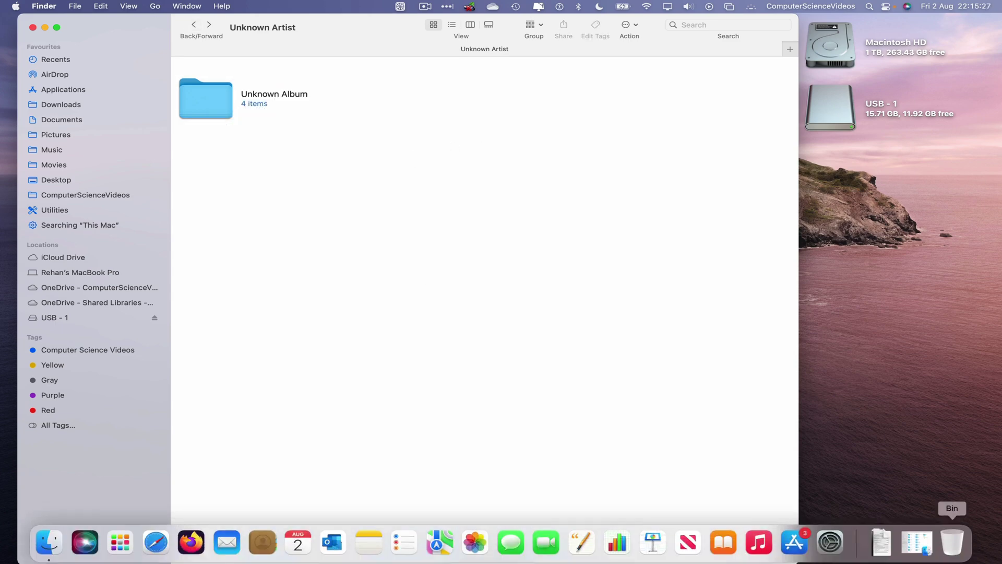
Step: Paste the Unknown Album folder into the USB - 1 drive
left_click(914, 548)
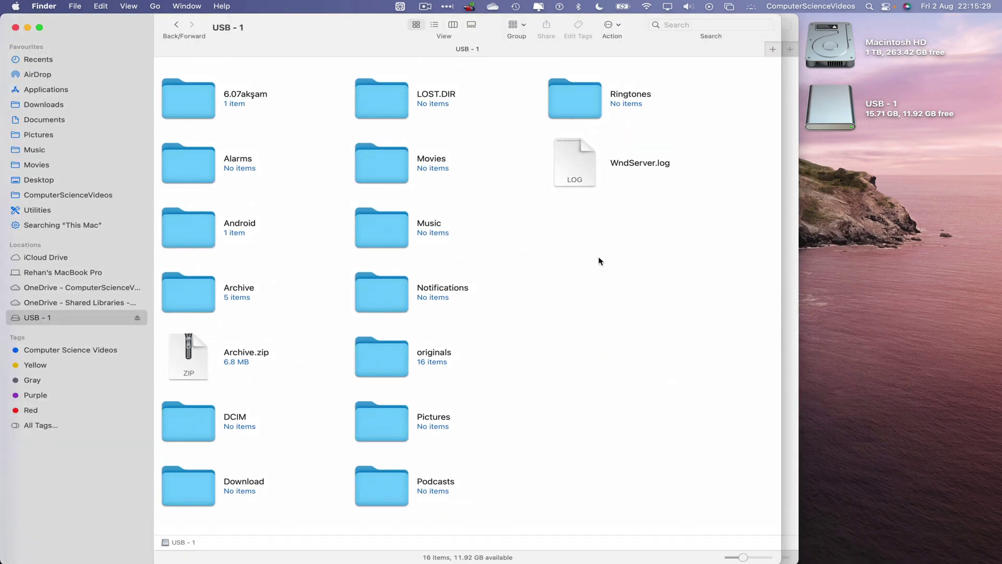
right_click(600, 262)
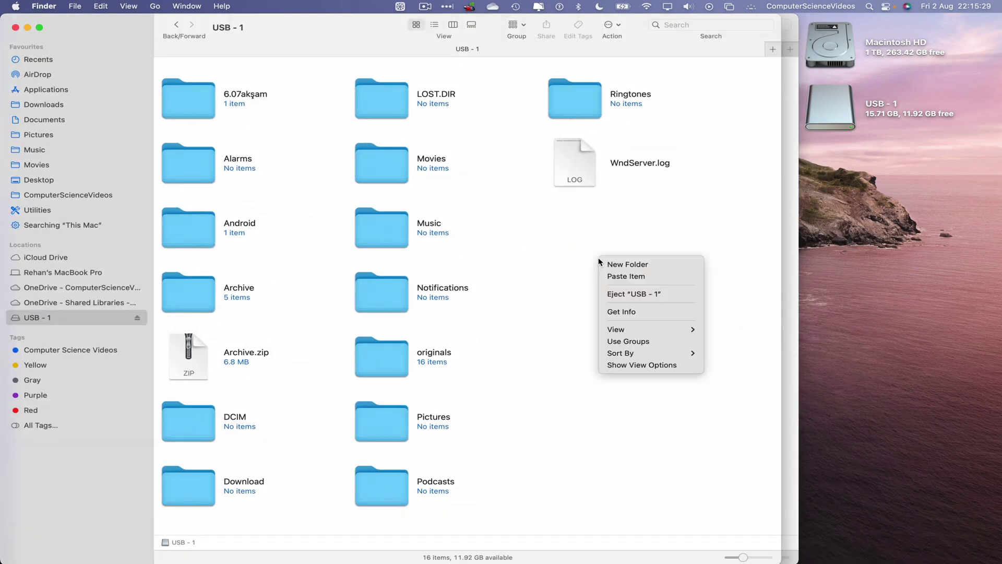
left_click(657, 276)
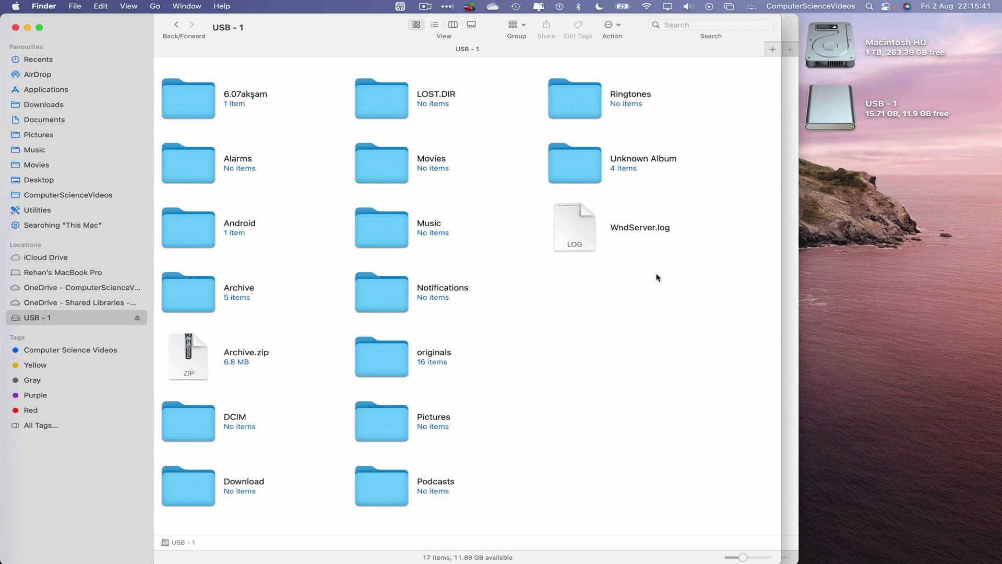
Step: Rename the pasted Unknown Album folder to 'Audio', check its four MP3s, and close the window
left_click(637, 160)
key("Return")
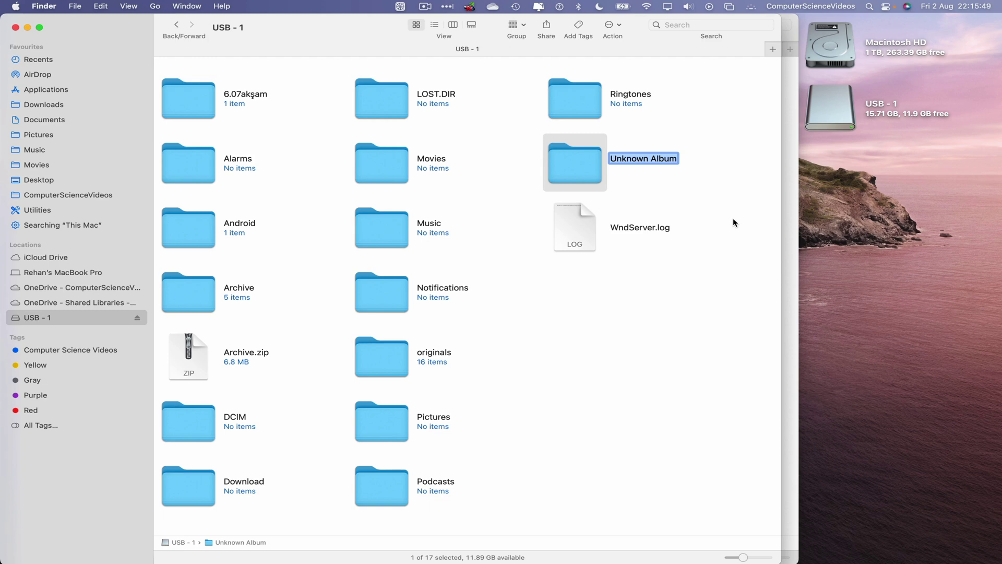
type("Audio")
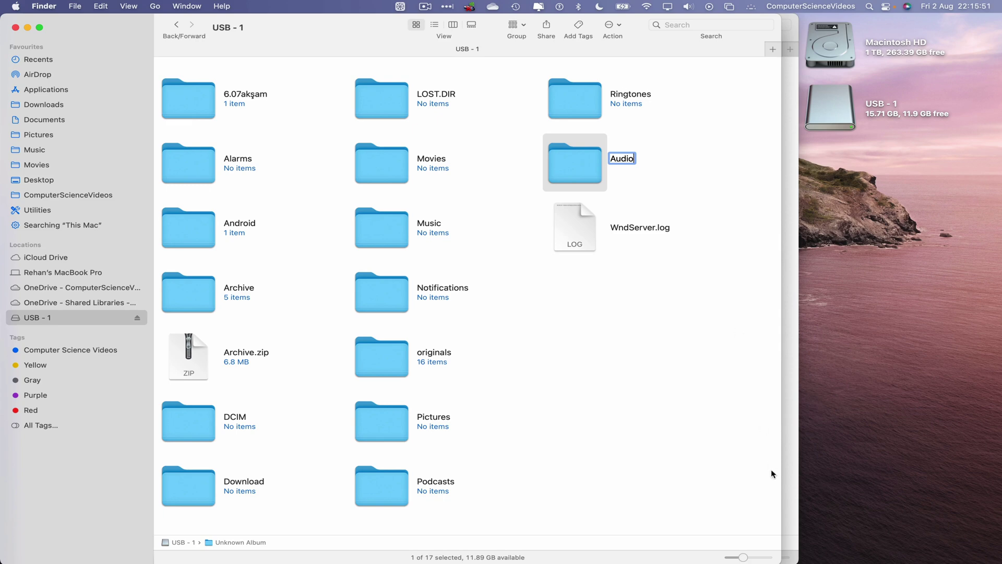
left_click(774, 474)
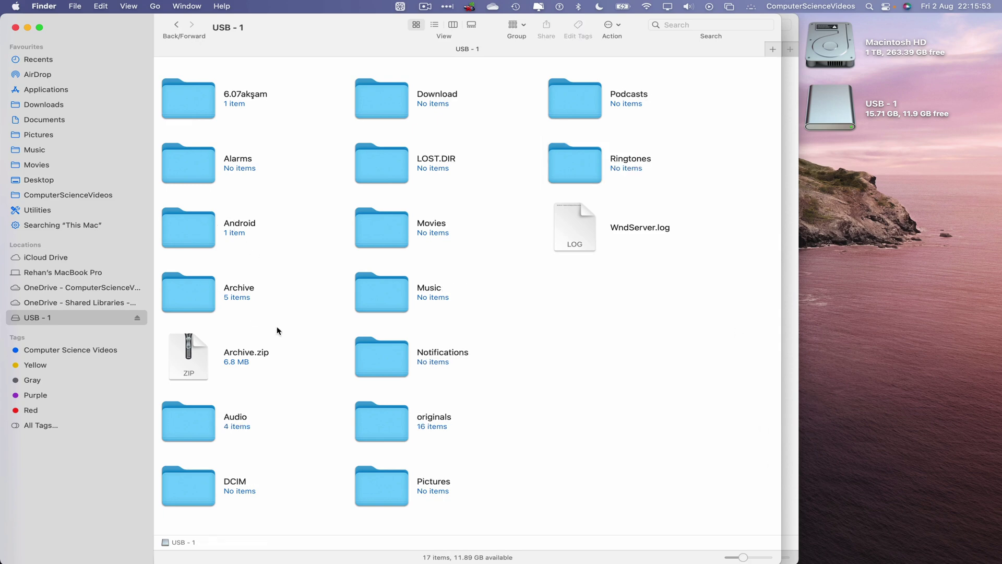
double_click(185, 431)
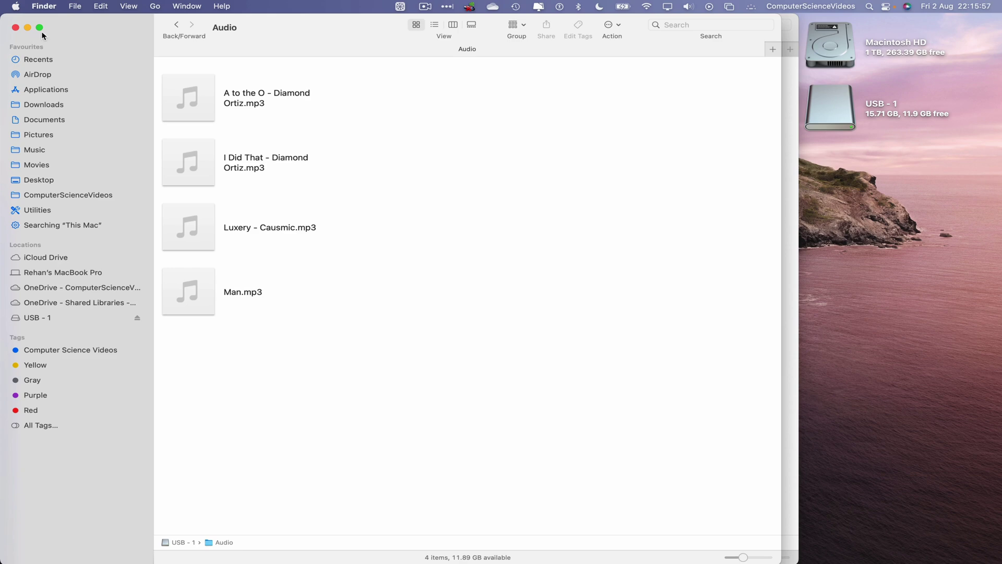
left_click(15, 27)
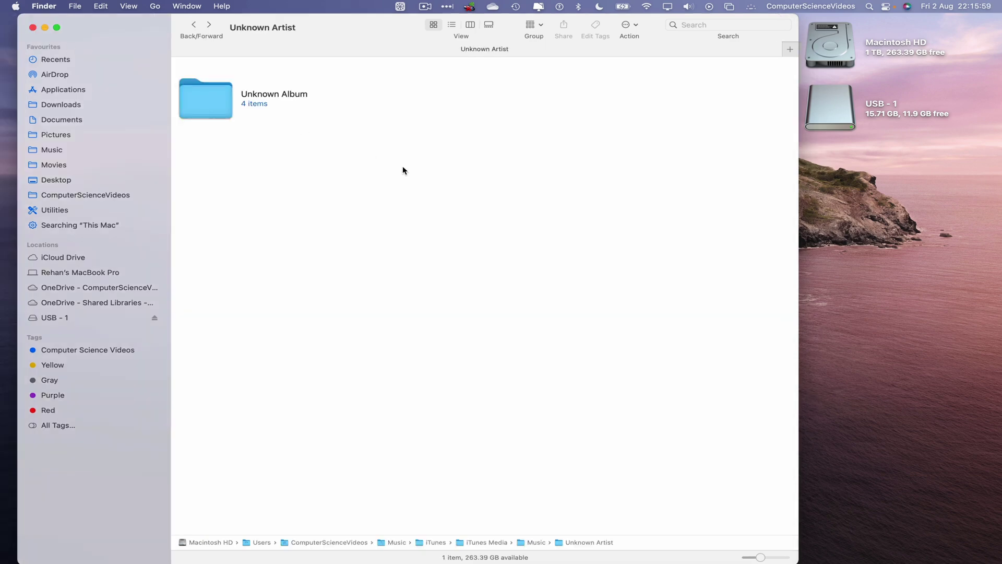
Step: Close the Unknown Artist window and eject the USB - 1 drive from the desktop
left_click(32, 27)
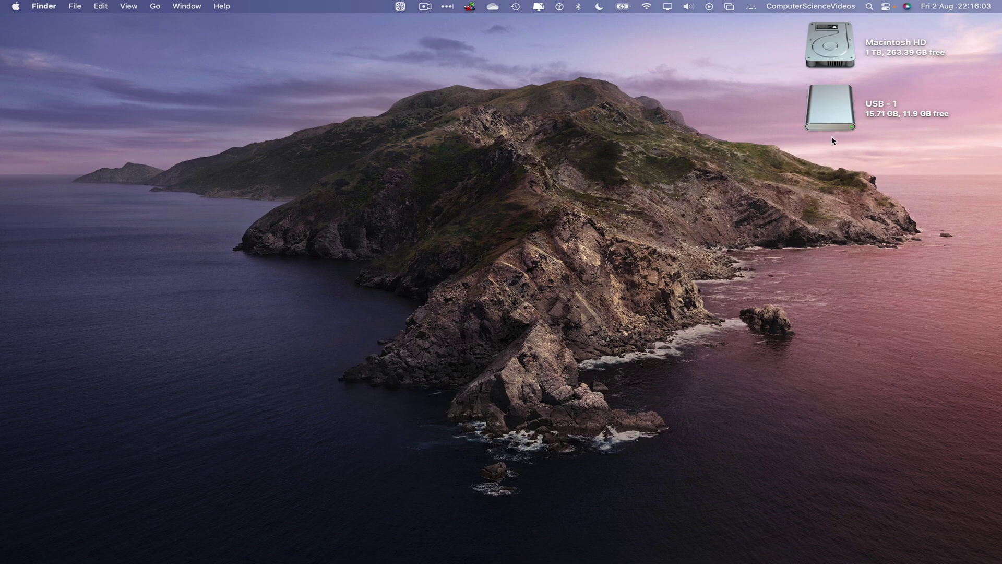
right_click(829, 106)
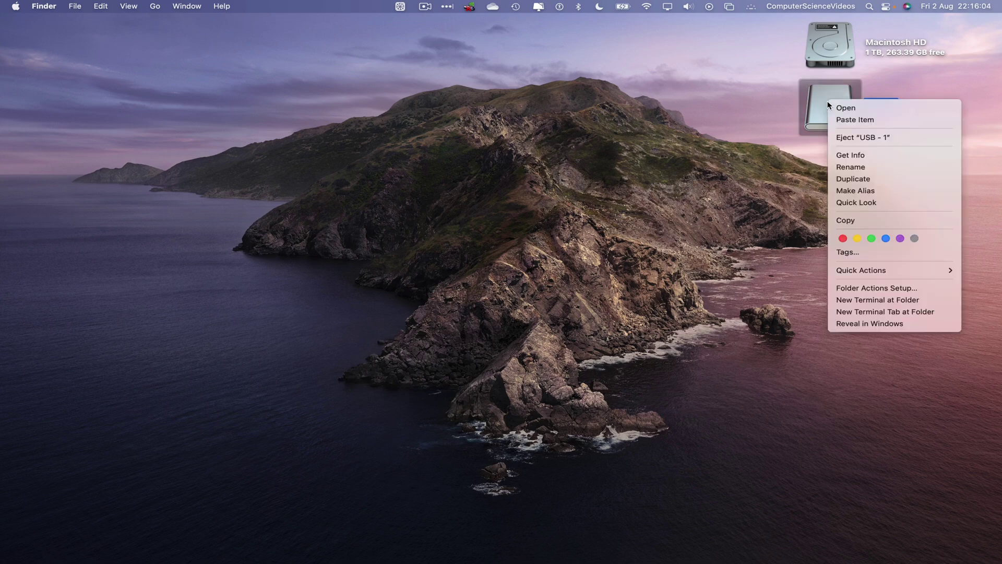
left_click(872, 138)
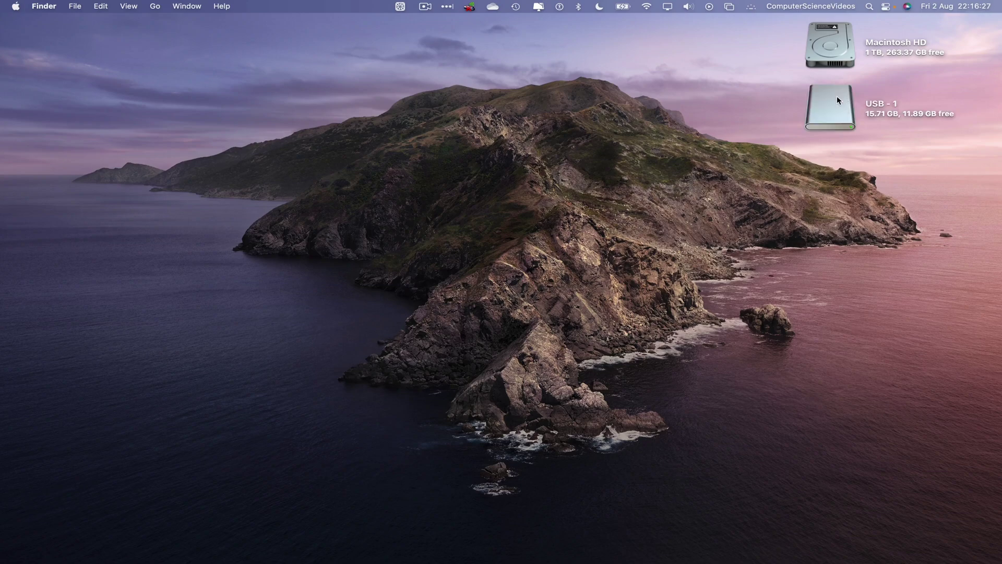
left_click(837, 97)
double_click(837, 96)
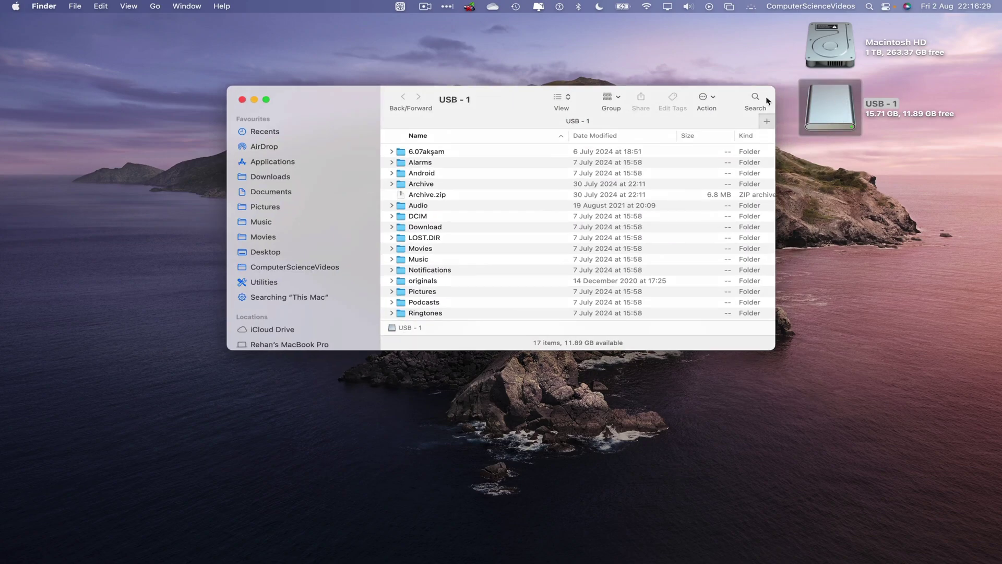
left_click_drag(227, 87, 2, 4)
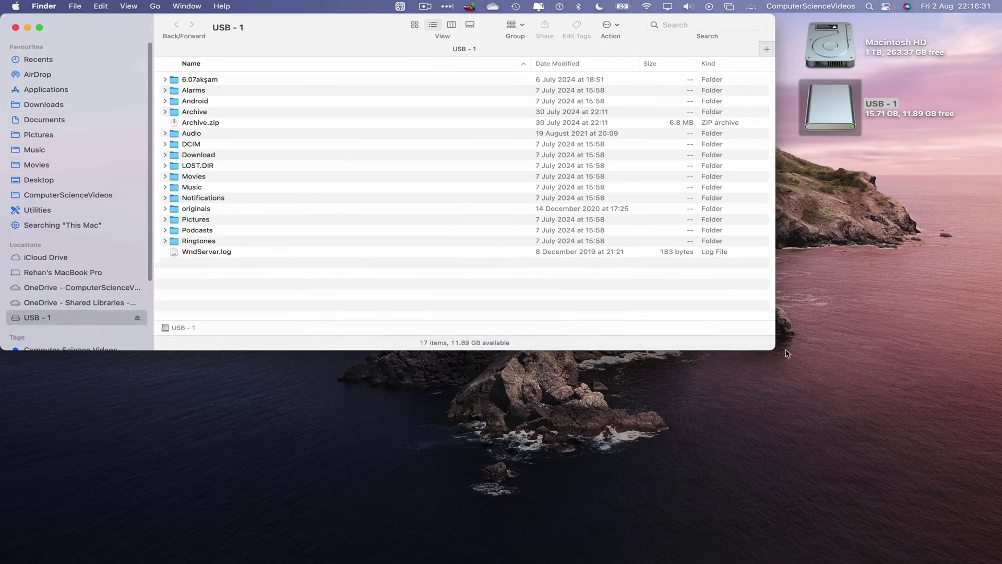
double_click(636, 351)
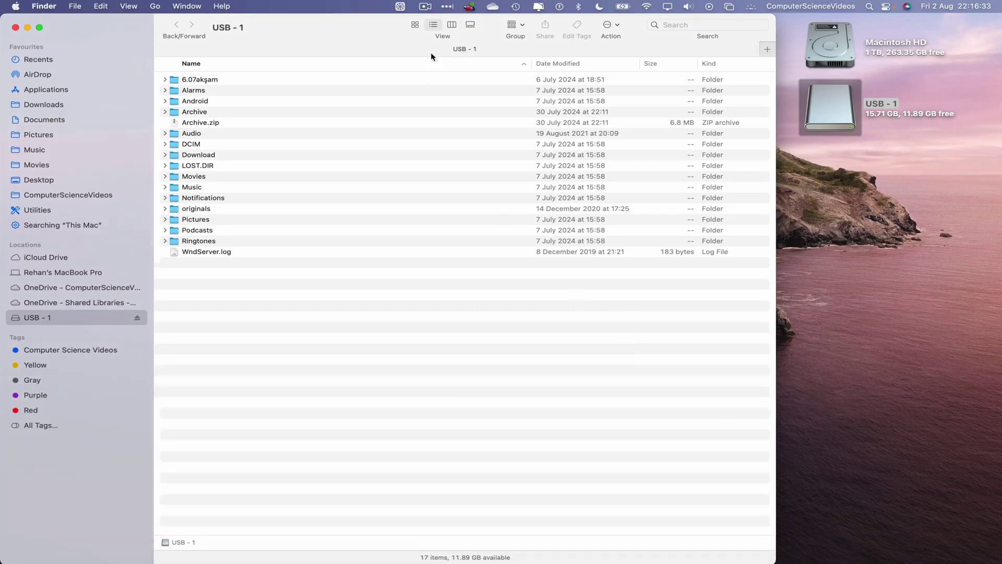
left_click(415, 24)
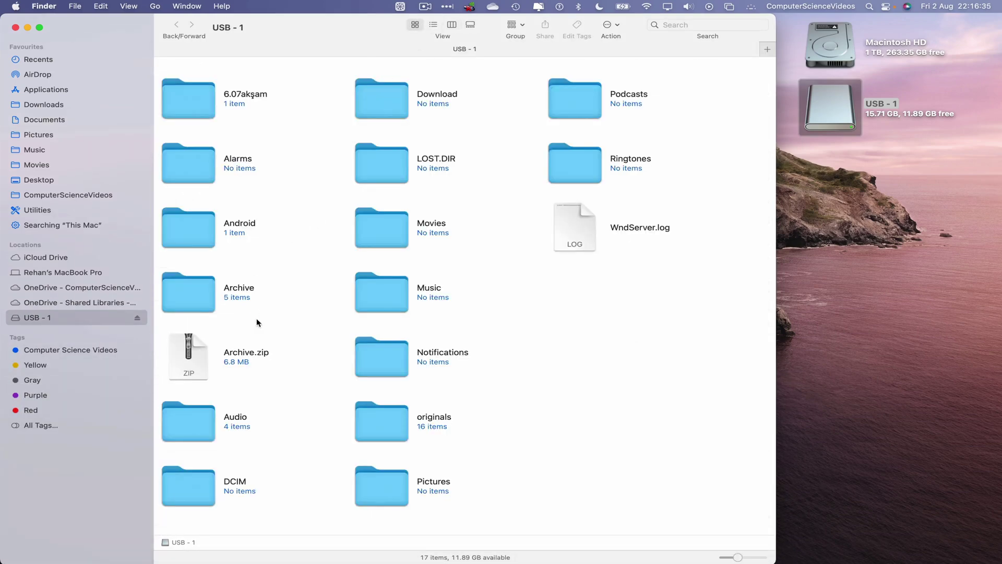
double_click(202, 434)
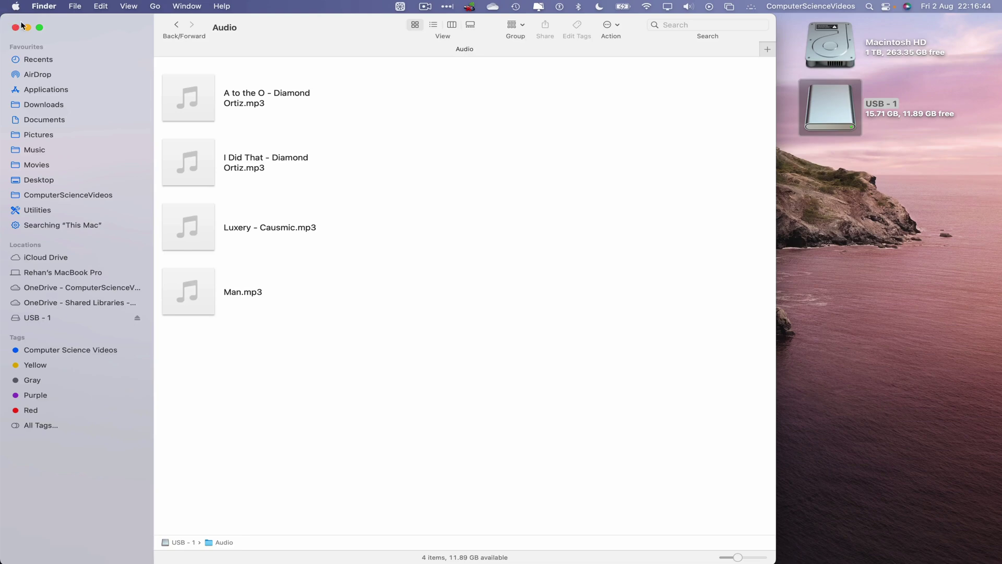
Step: Eject the USB - 1 drive from its desktop icon's context menu
left_click(839, 112)
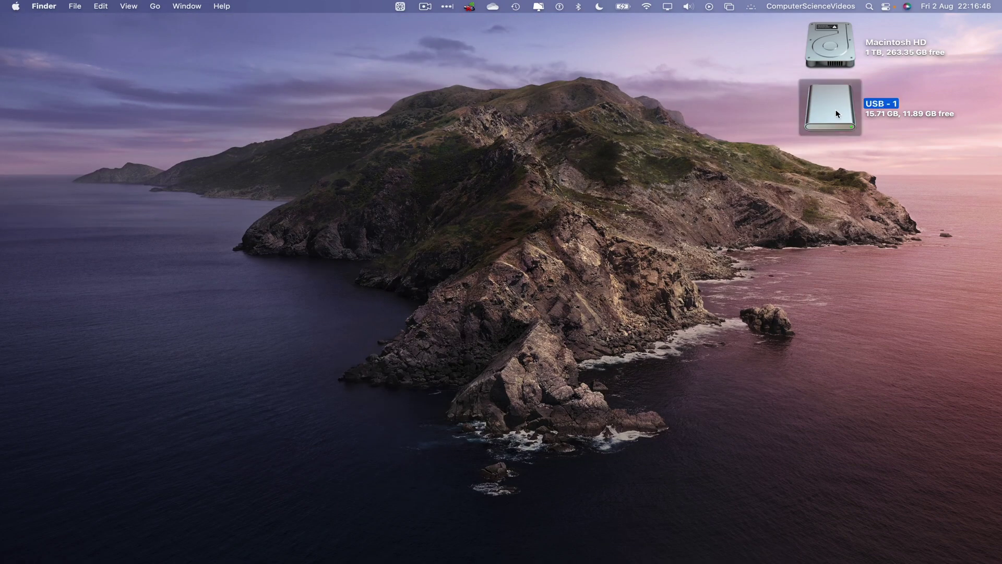
right_click(839, 112)
left_click(865, 145)
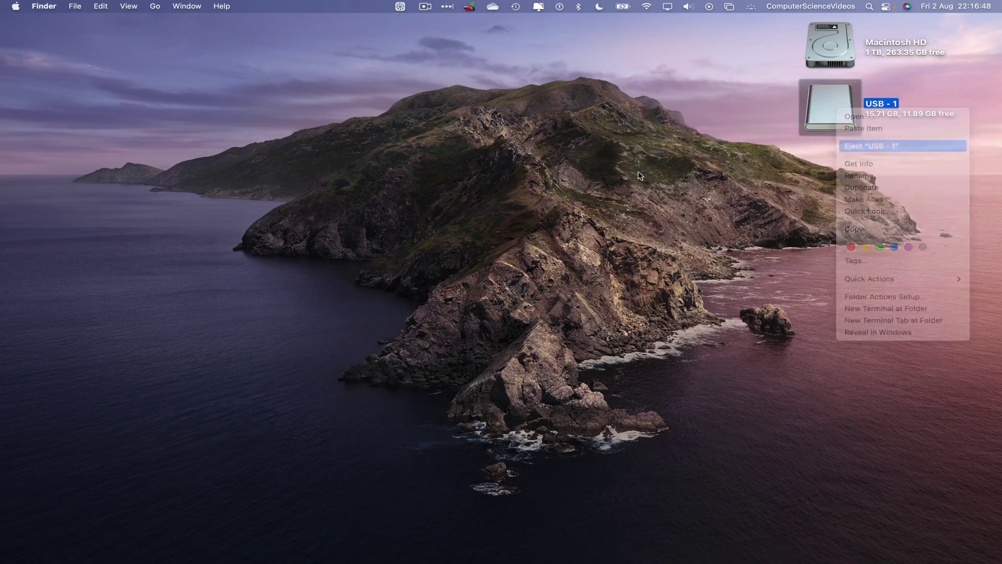